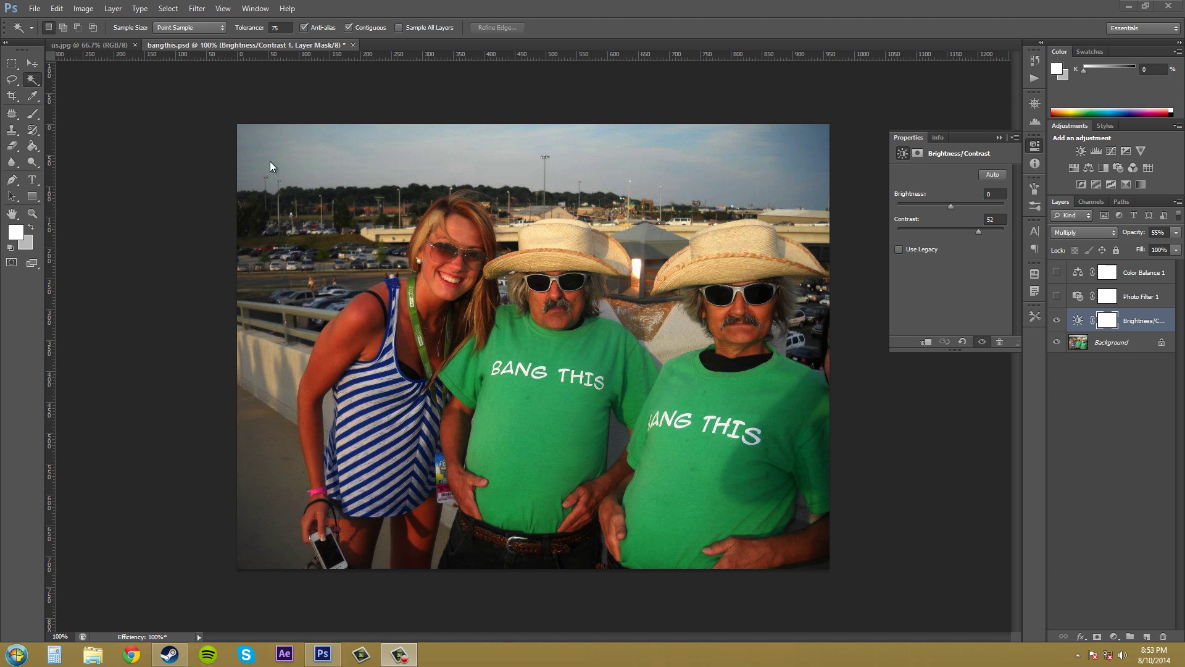
- Magic Wand-select the sky above the treeline and add the top-right corner to the selection
click(546, 7)
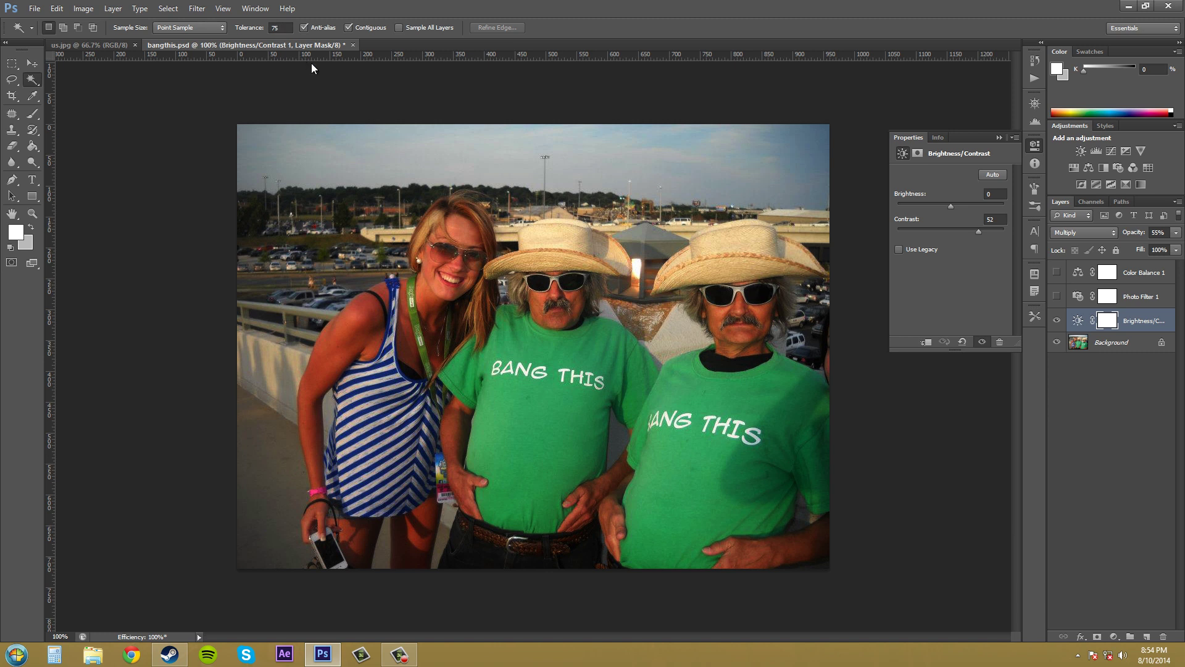
click(566, 165)
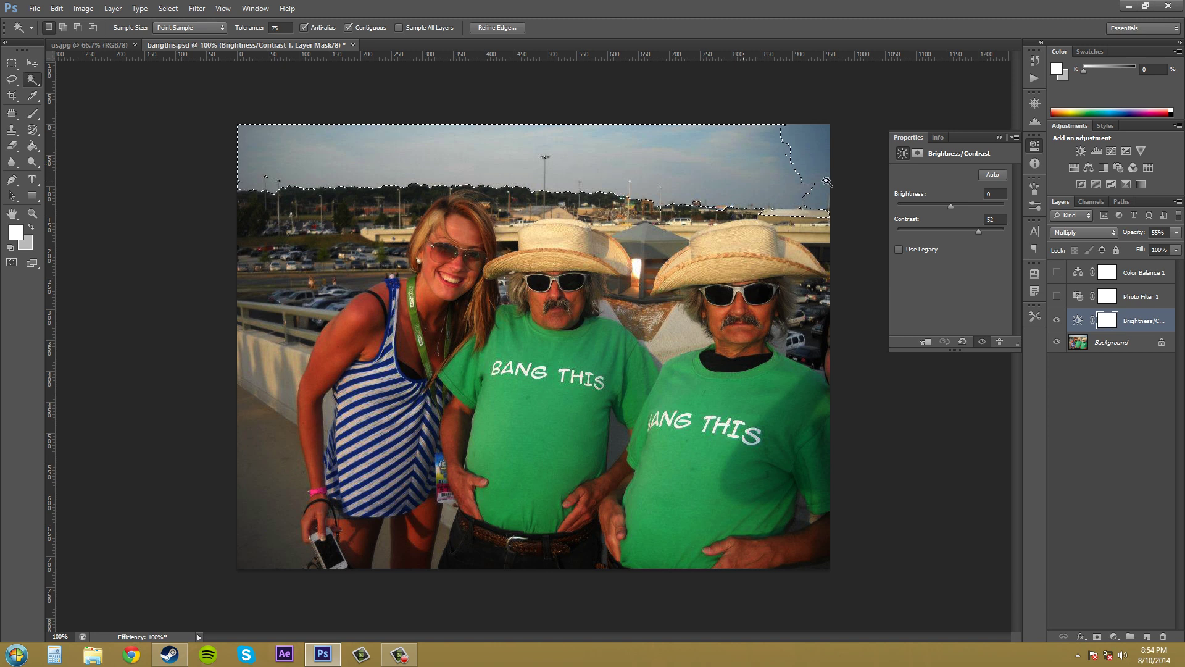
shift+click(823, 158)
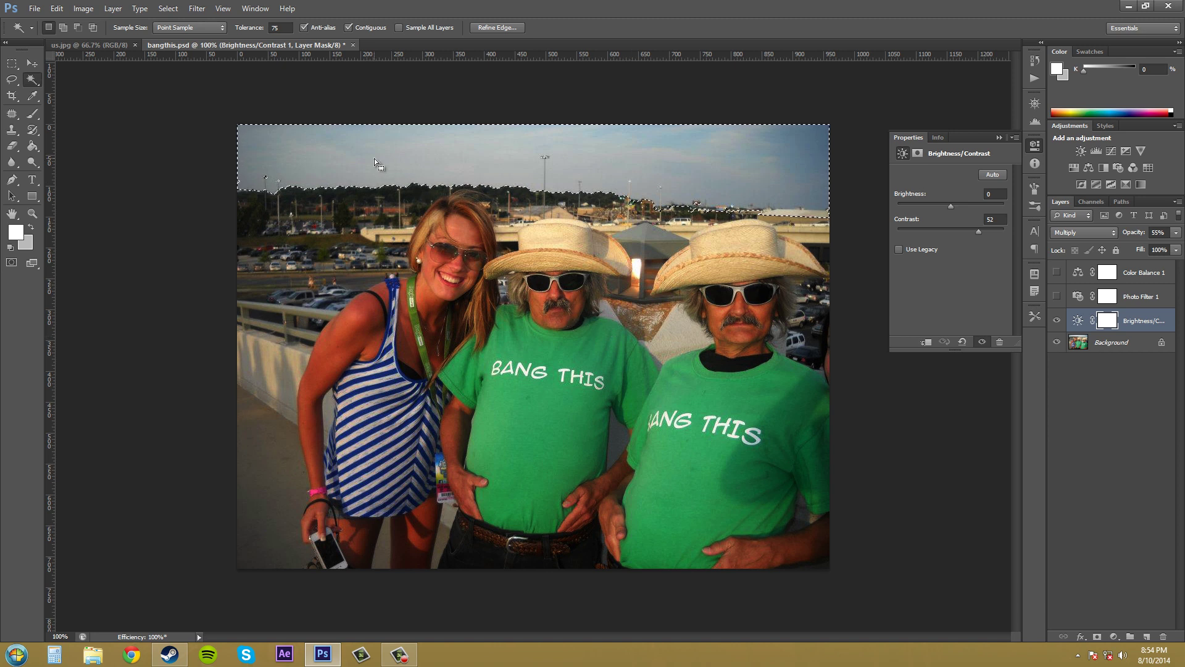
- Add a sky-masked Hue/Saturation layer with Saturation -100 and Lightness -43
click(1115, 638)
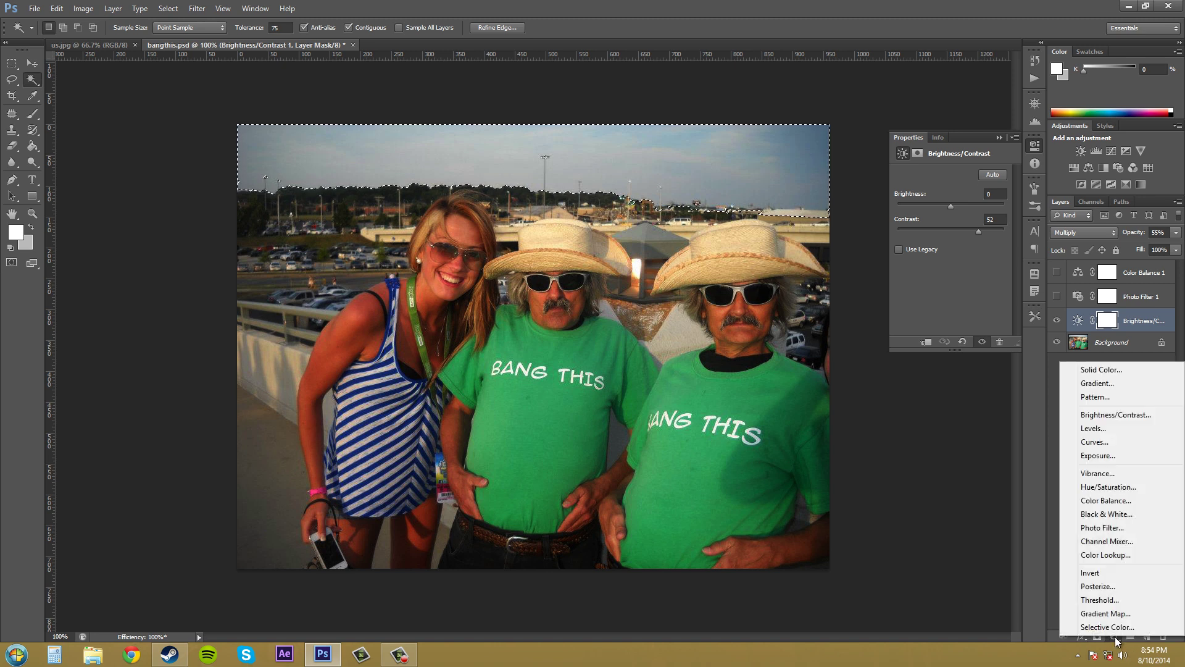
click(1109, 488)
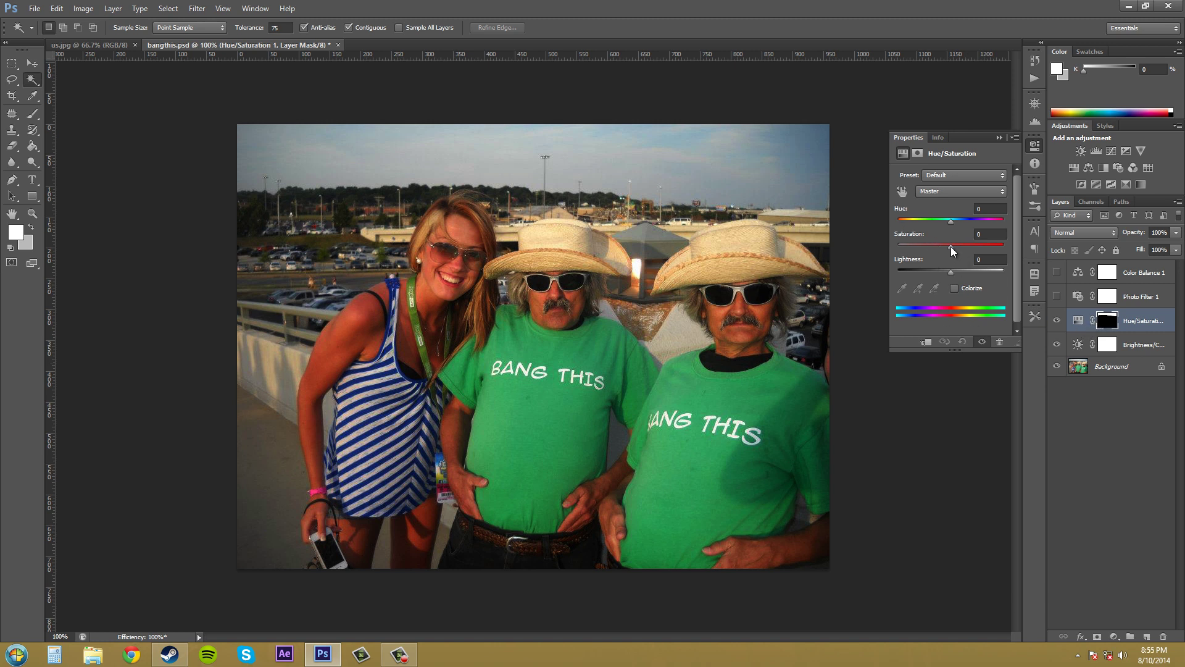
drag(951, 246, 846, 249)
mouse_move(942, 270)
mouse_down()
mouse_move(838, 266)
mouse_move(953, 276)
mouse_move(917, 279)
mouse_move(928, 273)
mouse_up()
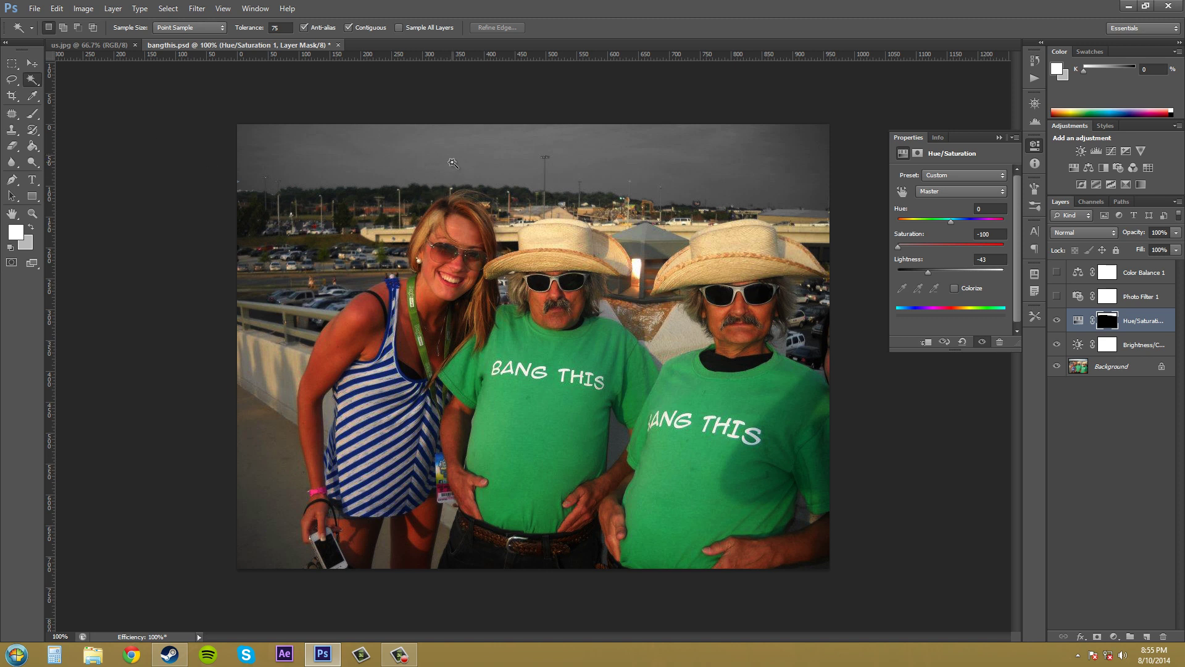
- Target the Hue/Saturation 1 layer's mask for editing
click(400, 654)
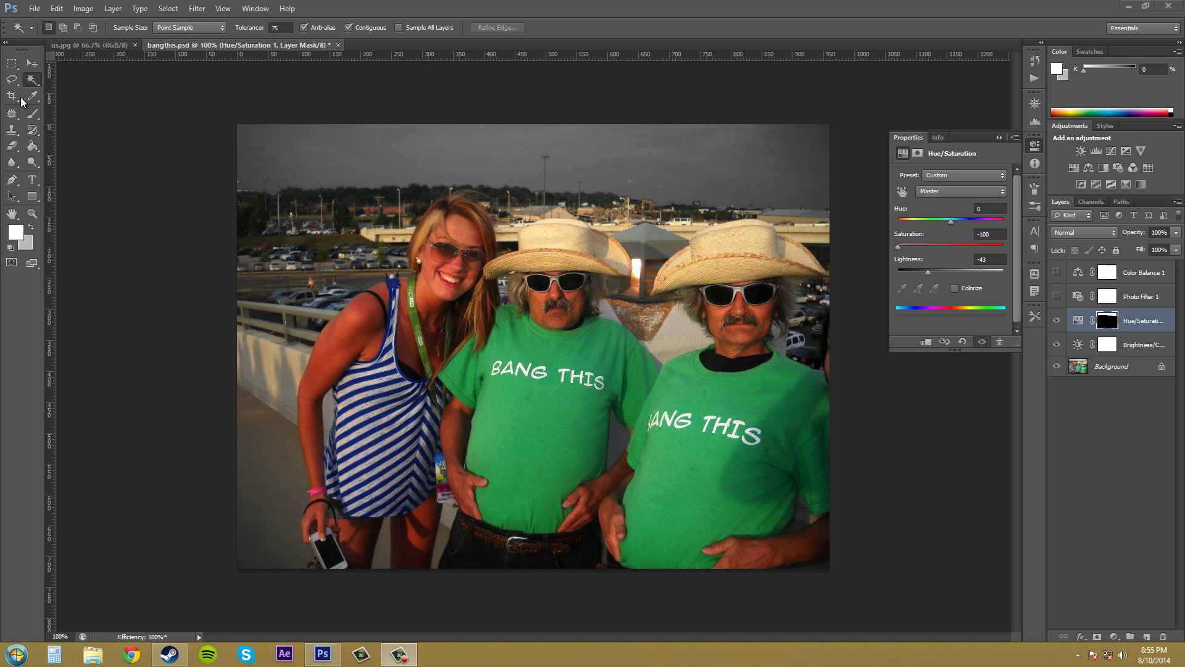
click(32, 113)
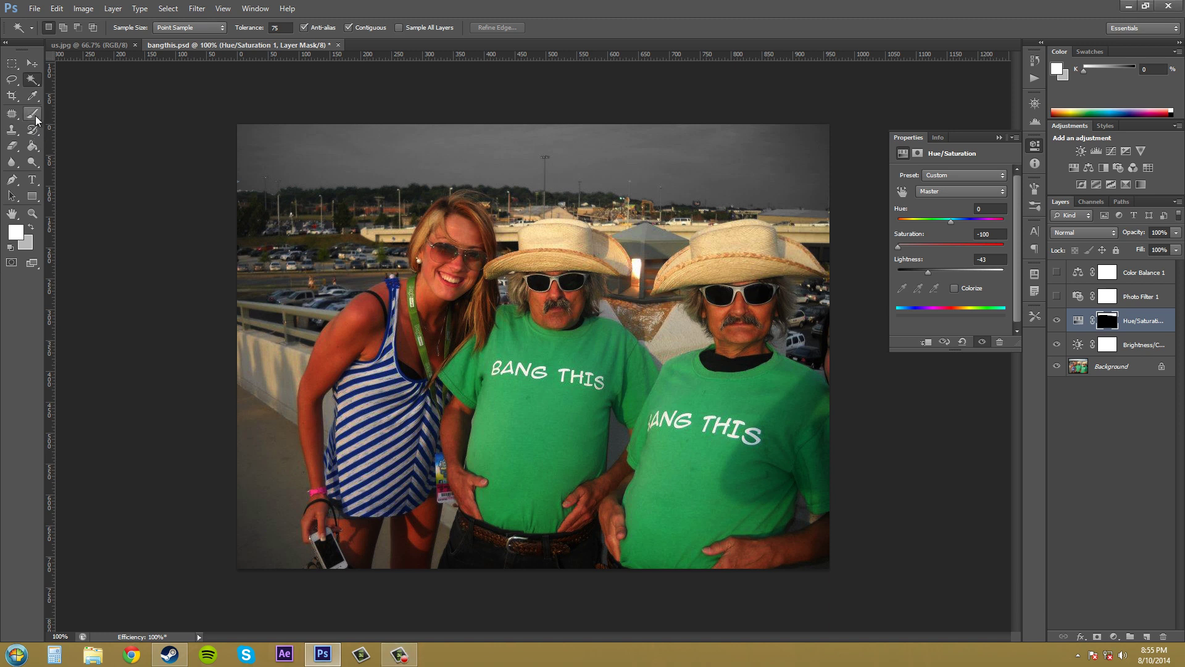
click(1111, 325)
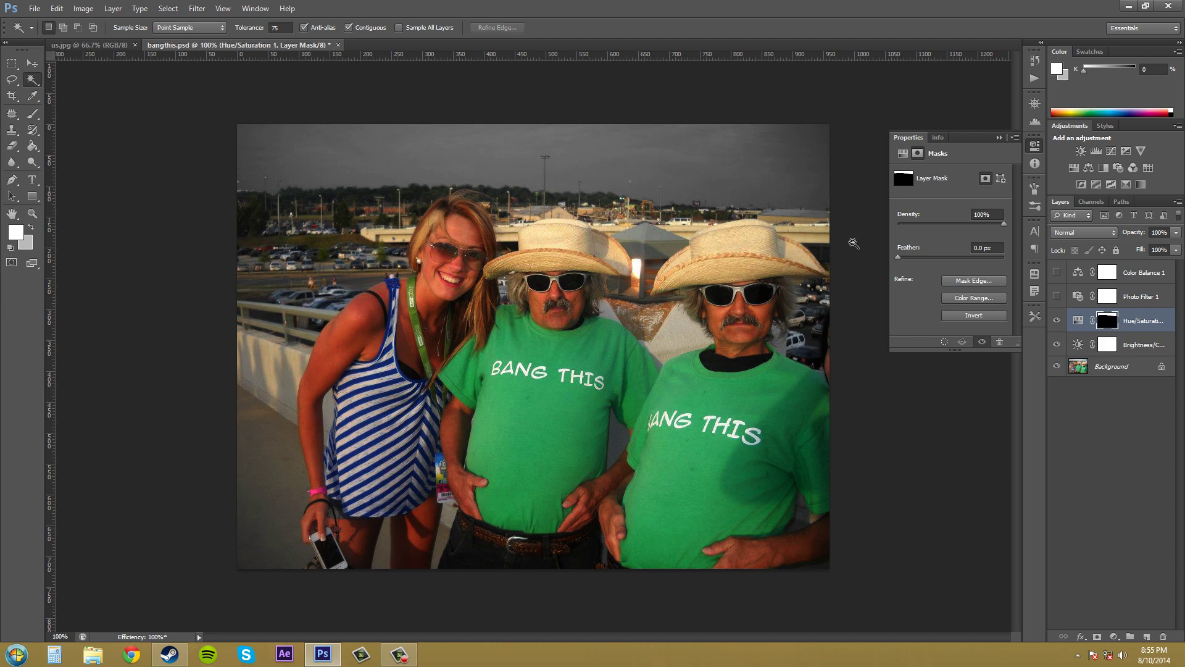
- Keep white as the foreground colour and pick the Brush at size 15 px
click(17, 233)
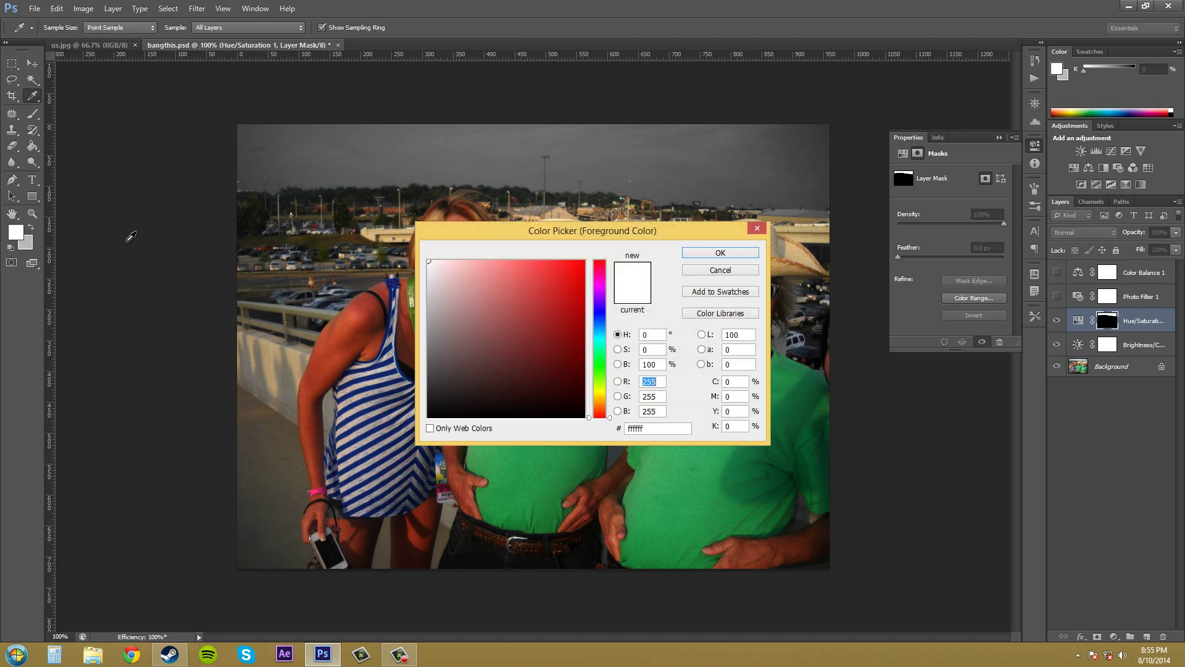
click(716, 253)
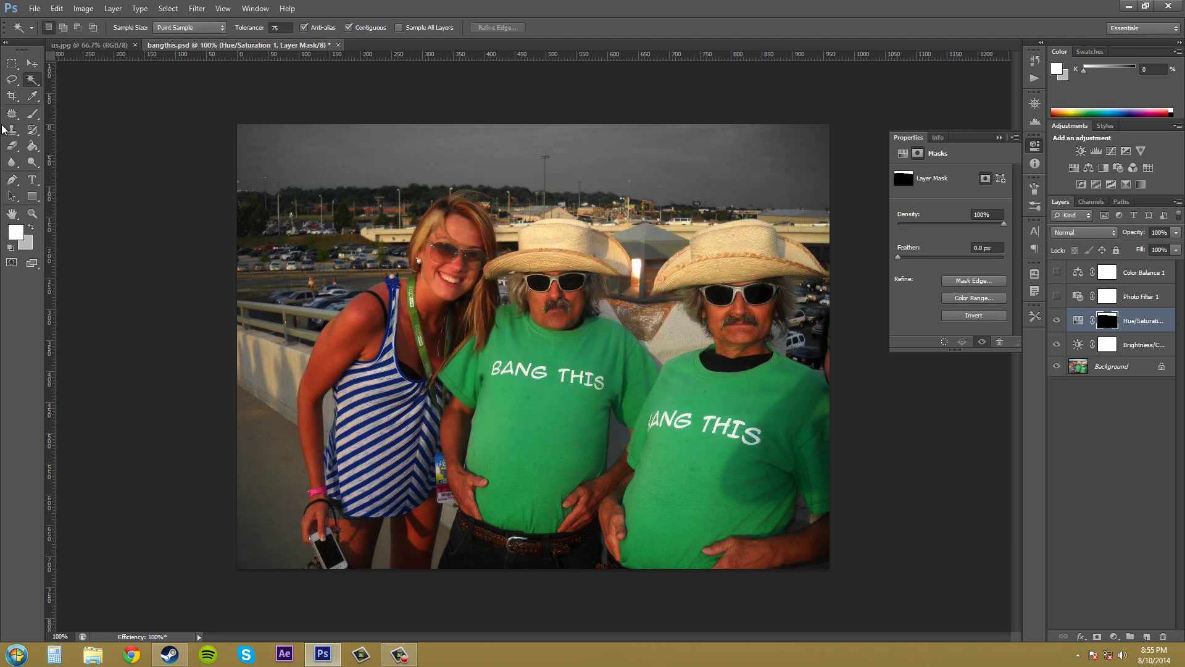
click(33, 113)
key(bracketleft)
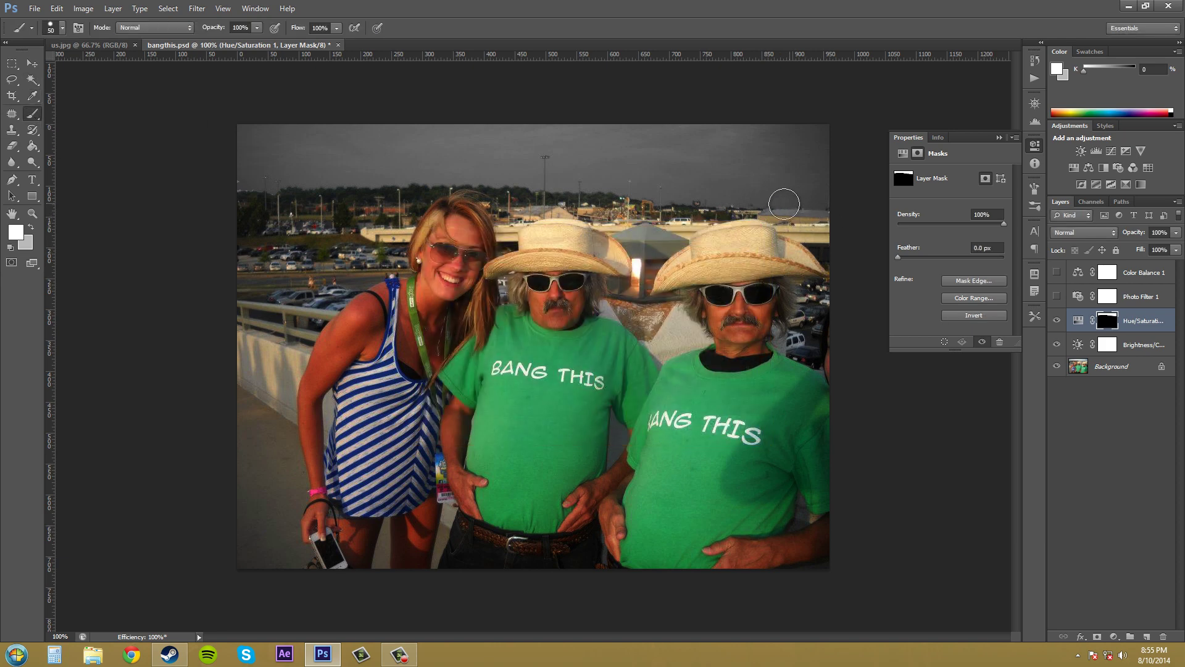
key(bracketleft)
key(bracketleft)
key(bracketleft)
key(bracketleft)
key(bracketleft)
- Zoom in on the hats and skyline, then set the brush colour to black
key(z)
drag(797, 214, 839, 219)
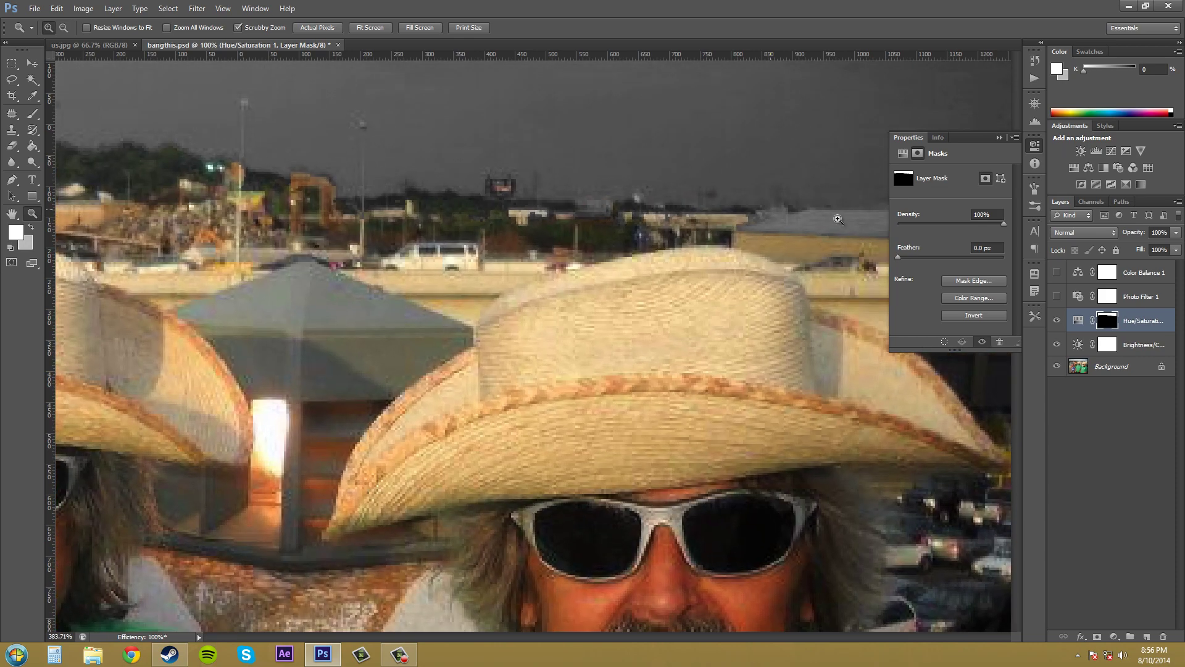
key(b)
scroll(784, 630, right, 5)
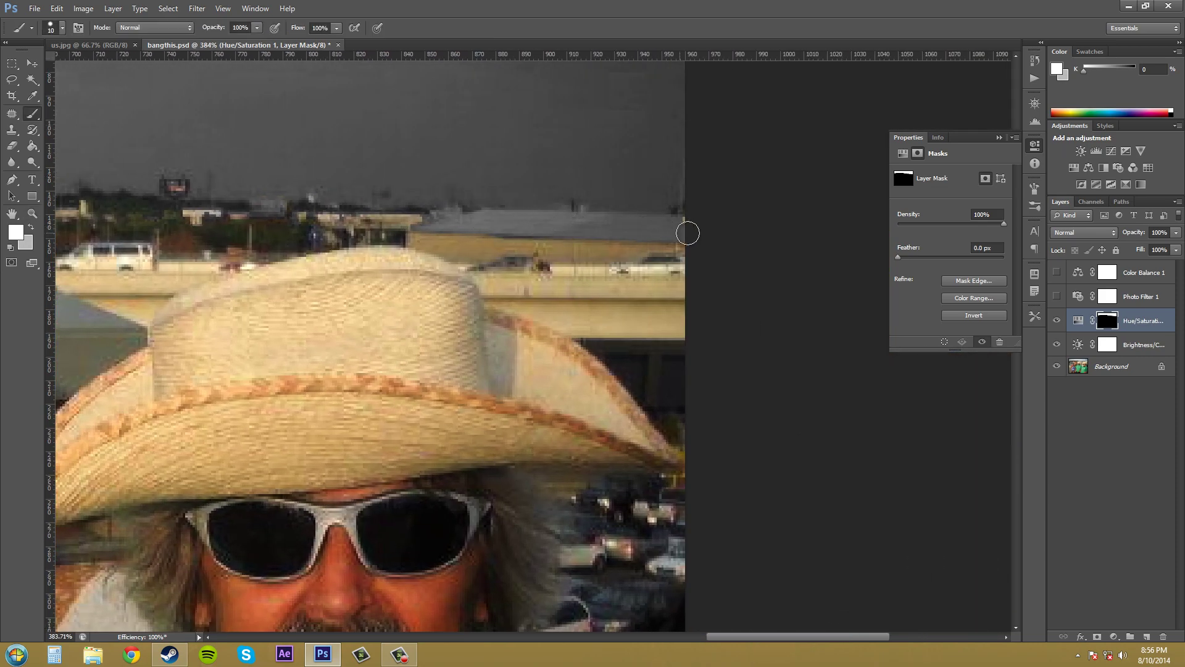
click(32, 229)
click(15, 232)
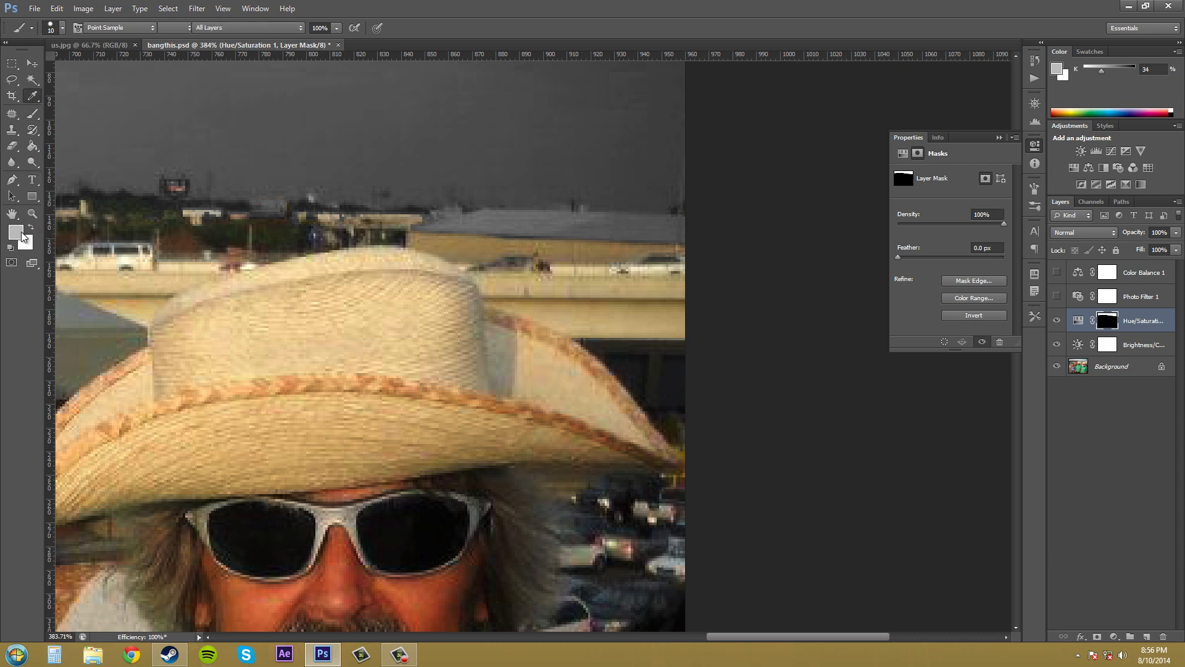
click(301, 510)
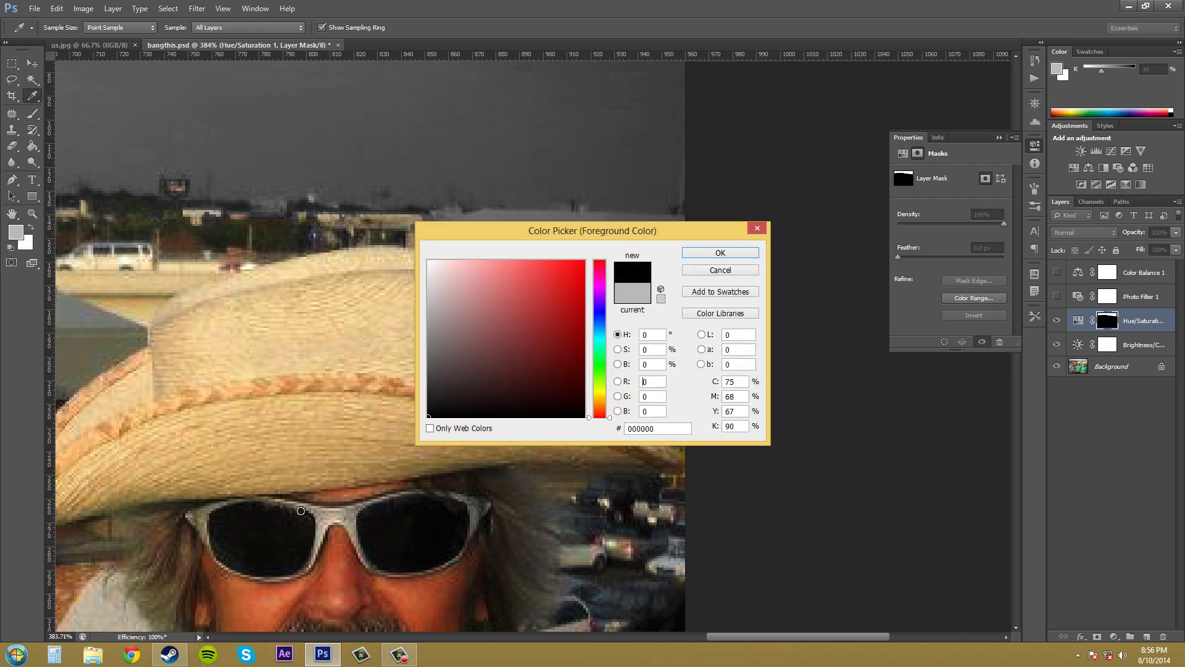
click(687, 253)
- Paint three mask strokes along the skyline rooftops, then zoom back out to the whole photo
drag(428, 220, 711, 240)
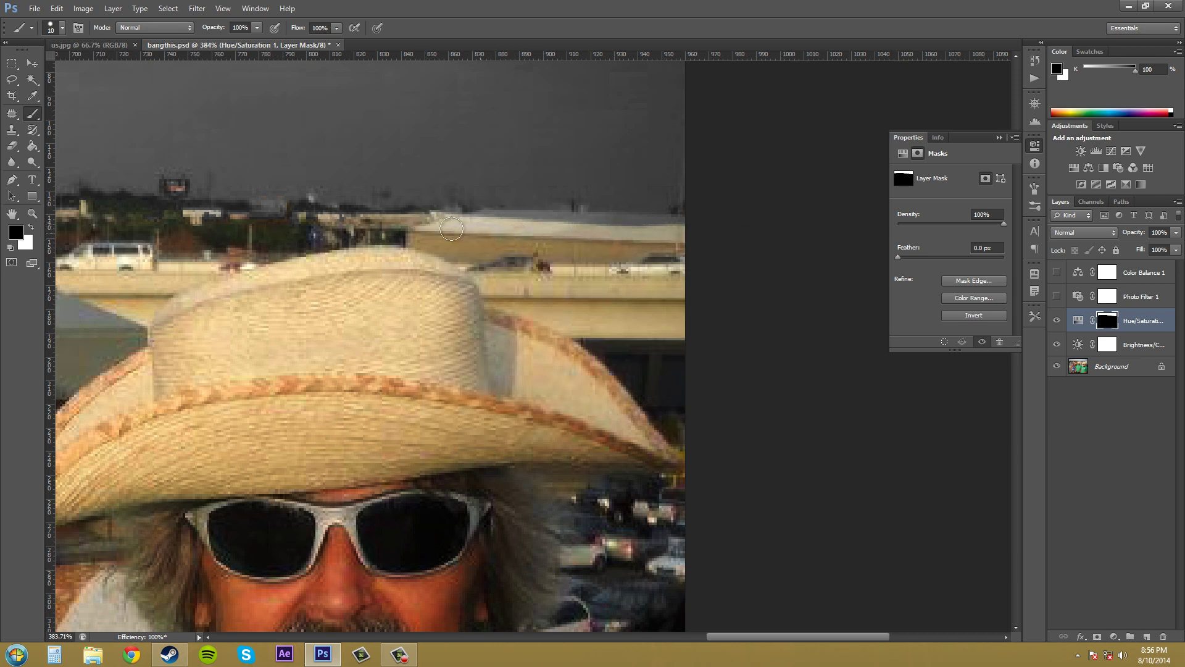
drag(458, 225, 691, 231)
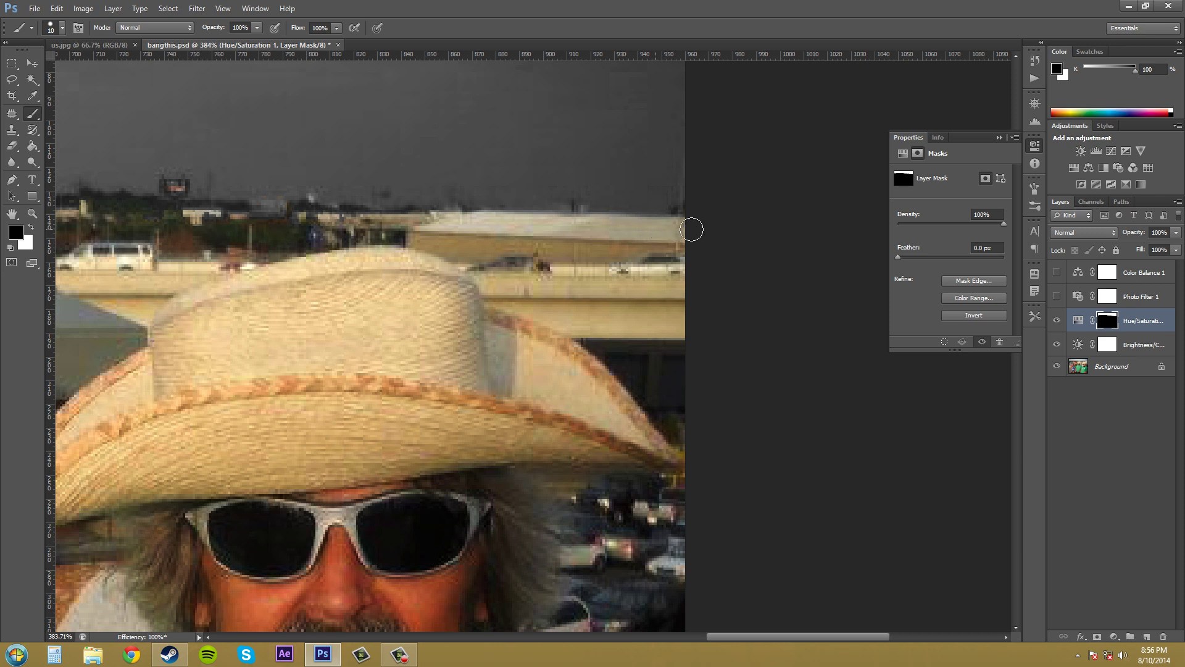
mouse_move(425, 233)
mouse_down()
mouse_move(346, 220)
mouse_move(224, 225)
mouse_move(304, 219)
mouse_move(256, 215)
mouse_move(278, 213)
mouse_move(682, 232)
mouse_up()
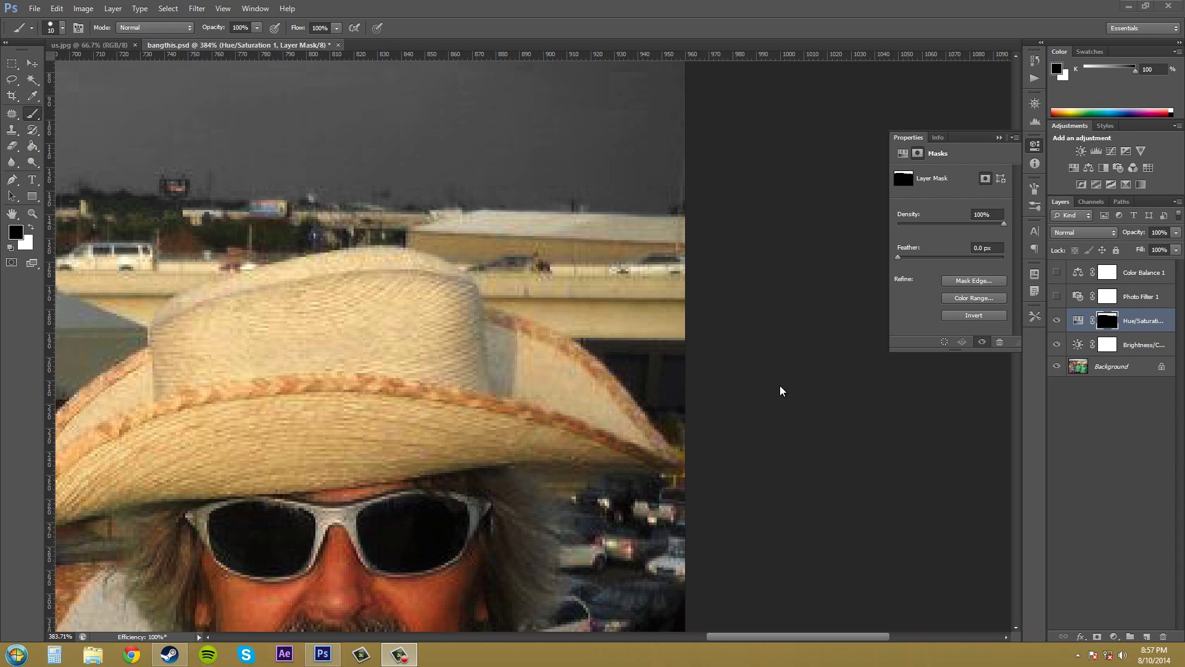
click(32, 57)
drag(777, 412, 725, 407)
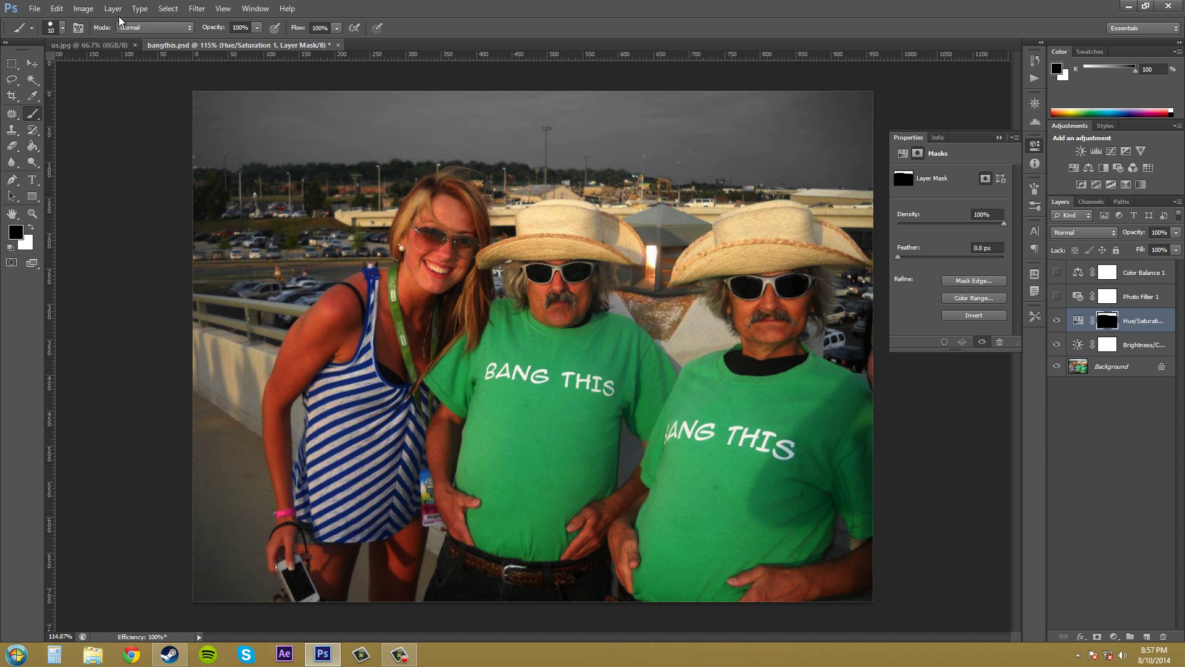
- Apply a Gaussian Blur of radius 0.1 pixels to the Hue/Saturation 1 mask
click(167, 9)
mouse_move(197, 8)
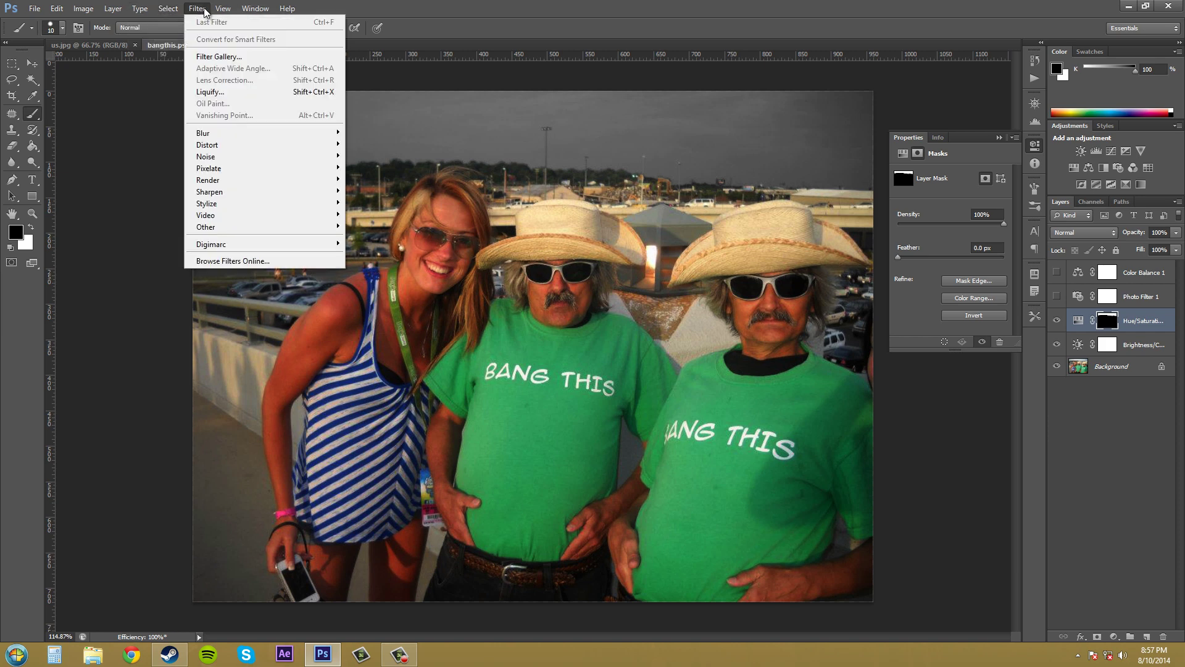
mouse_move(227, 133)
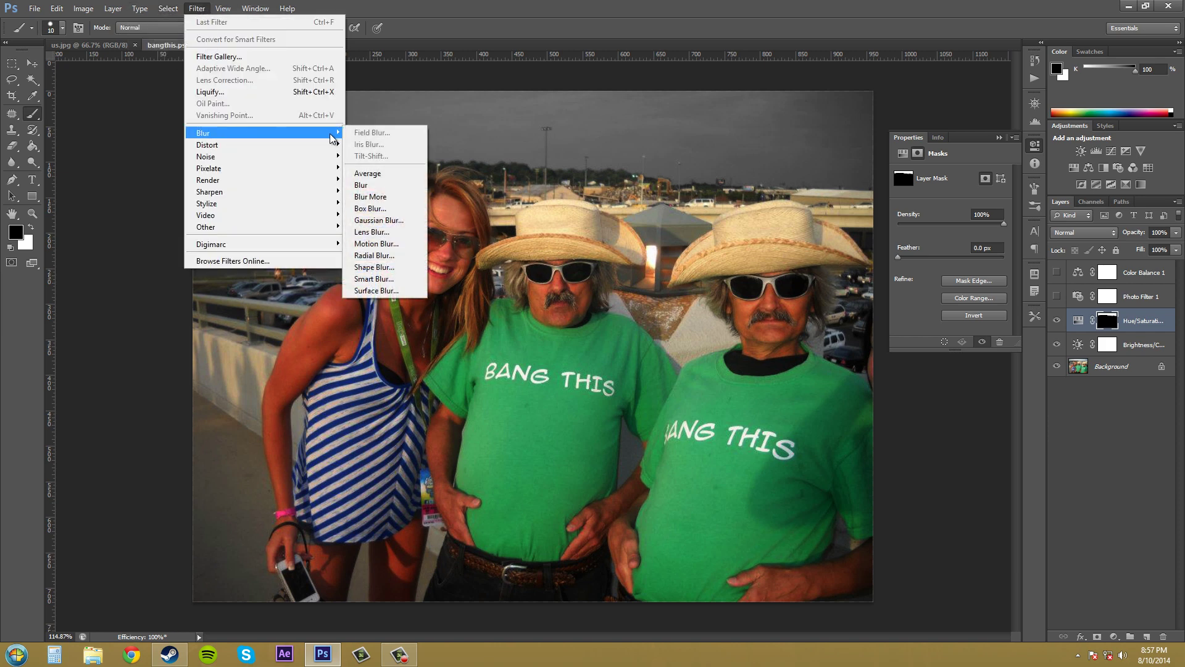
click(370, 220)
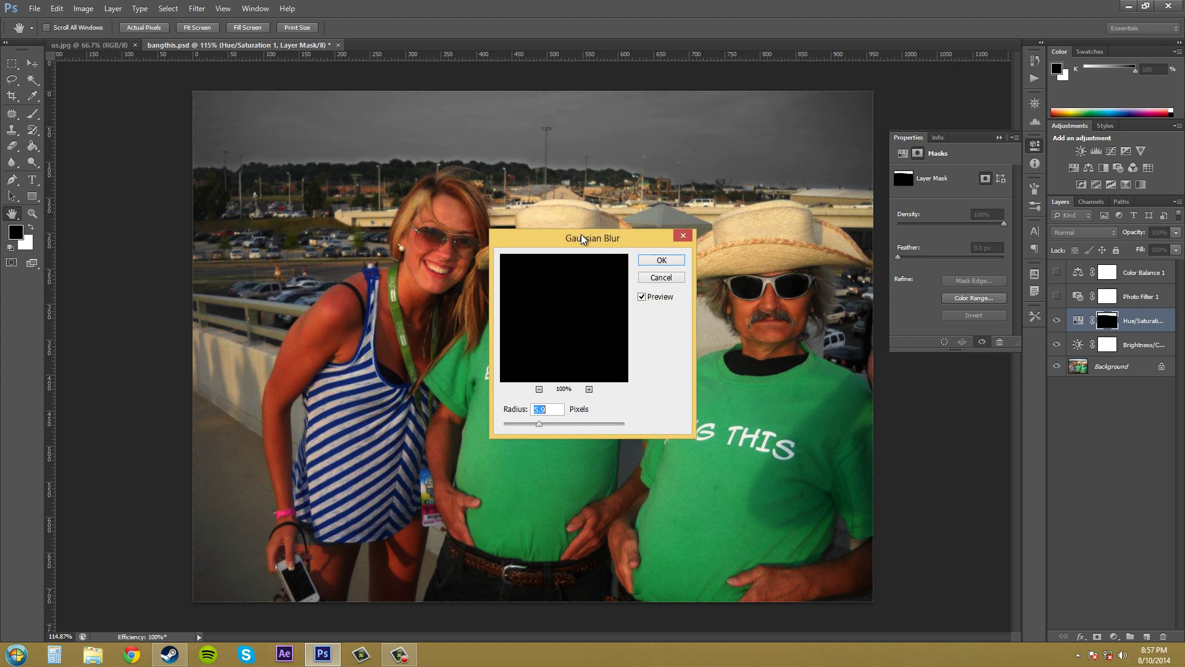
drag(580, 237, 787, 380)
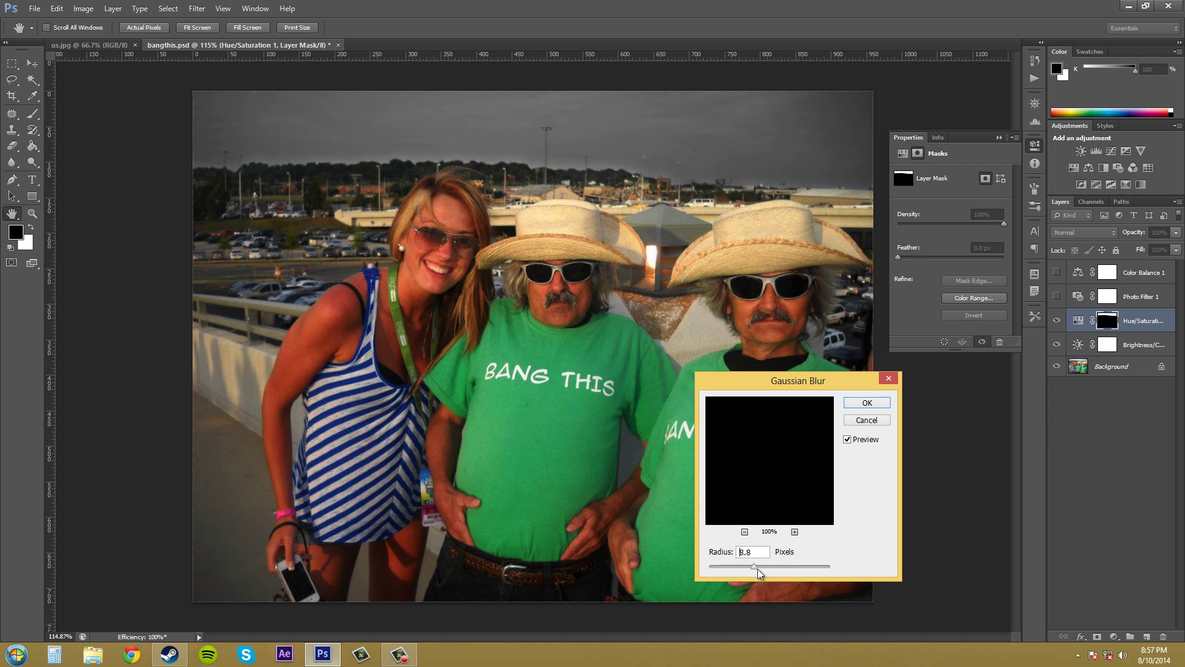
mouse_move(757, 569)
mouse_down()
mouse_move(779, 570)
mouse_move(724, 566)
mouse_move(771, 576)
mouse_up()
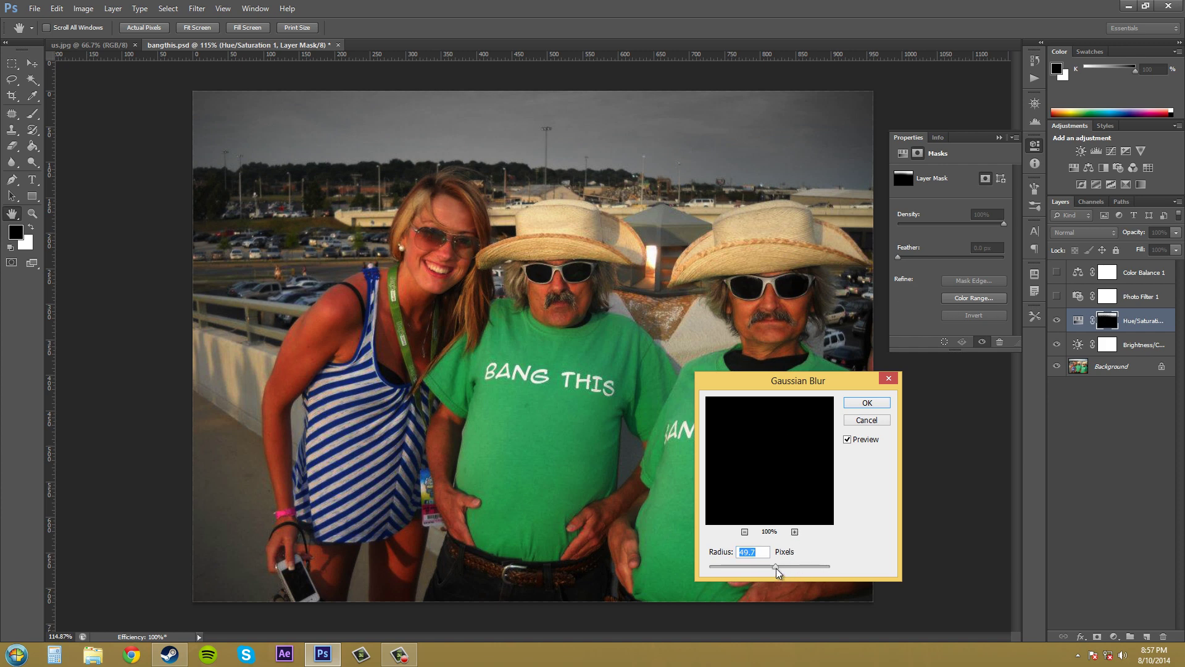
drag(776, 567, 705, 568)
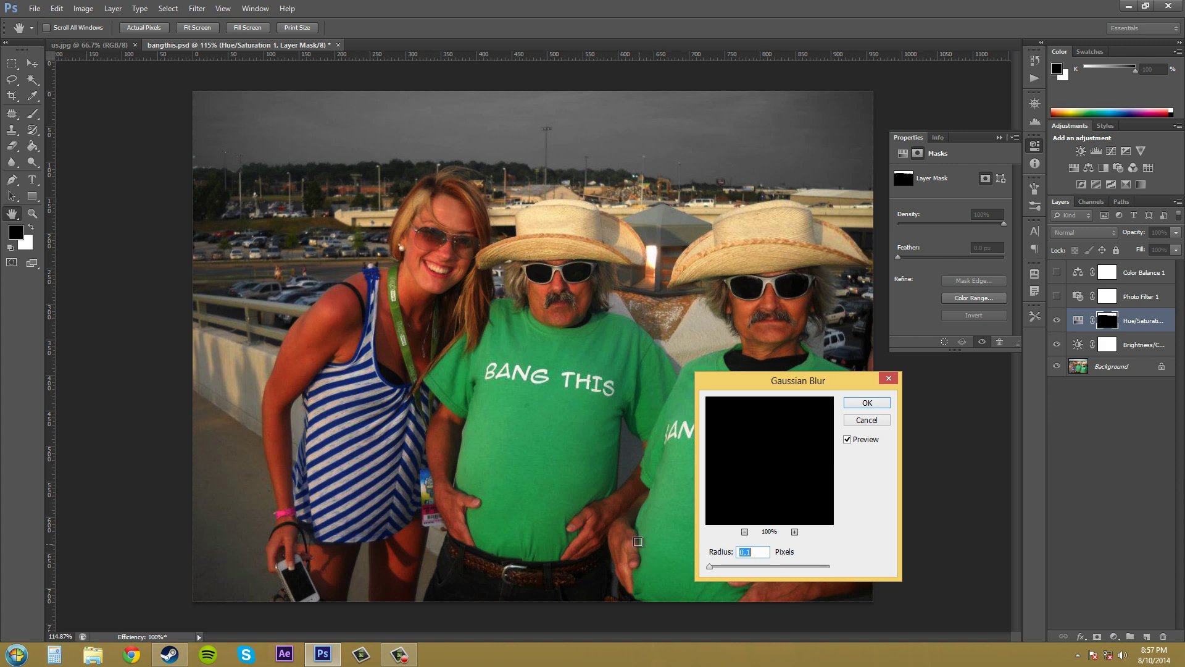
click(880, 425)
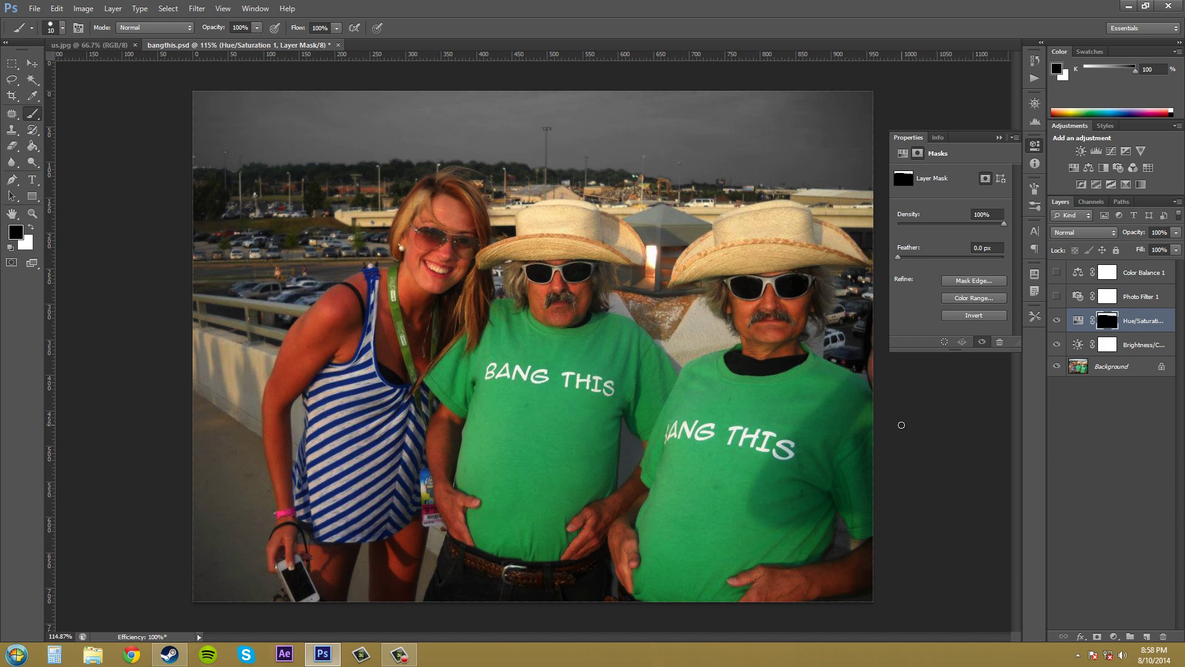
- Browse the Filter menu's Blur, Sharpen, Render, Pixelate and Stylize submenus
click(197, 9)
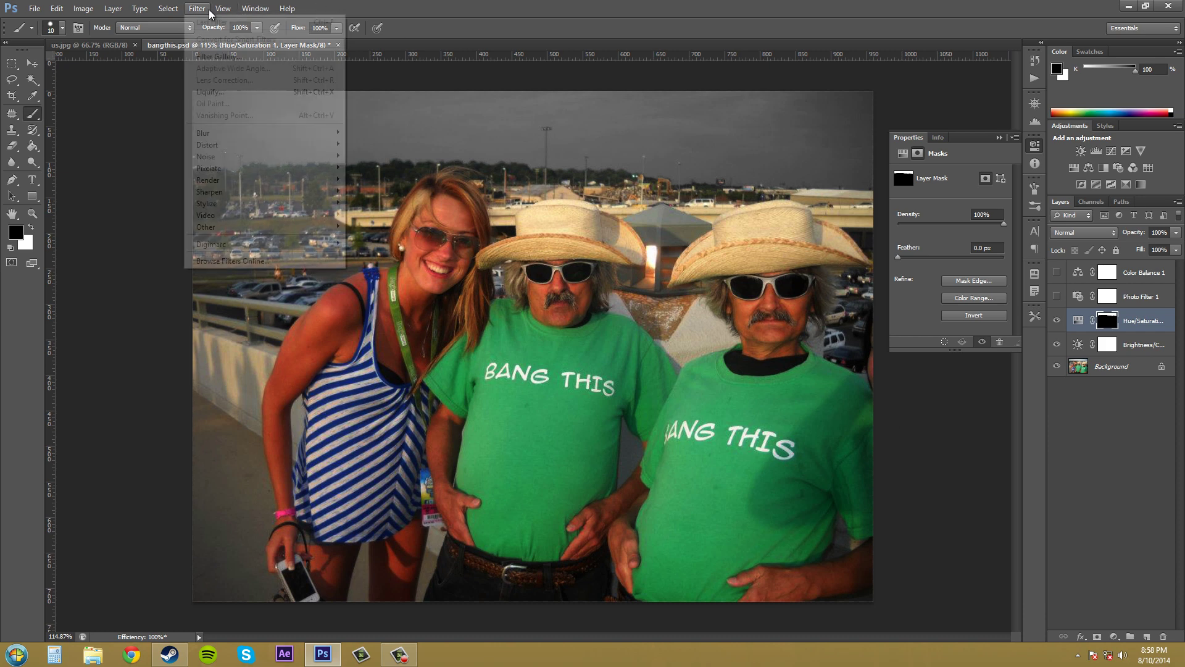
mouse_move(218, 11)
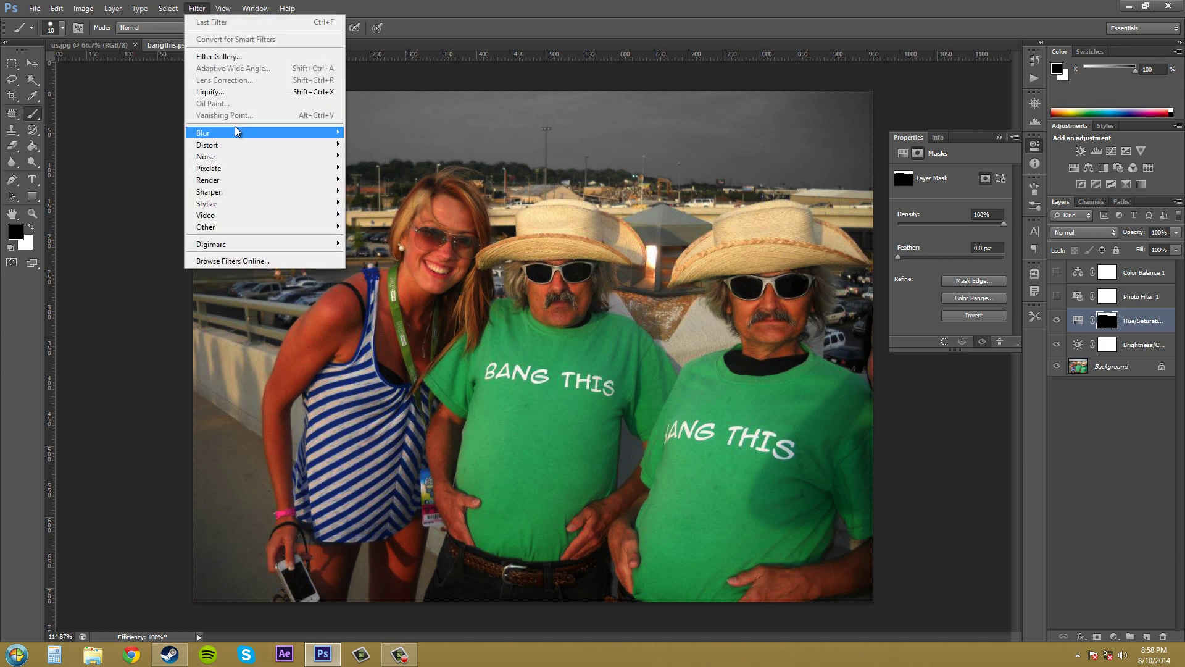
mouse_move(279, 187)
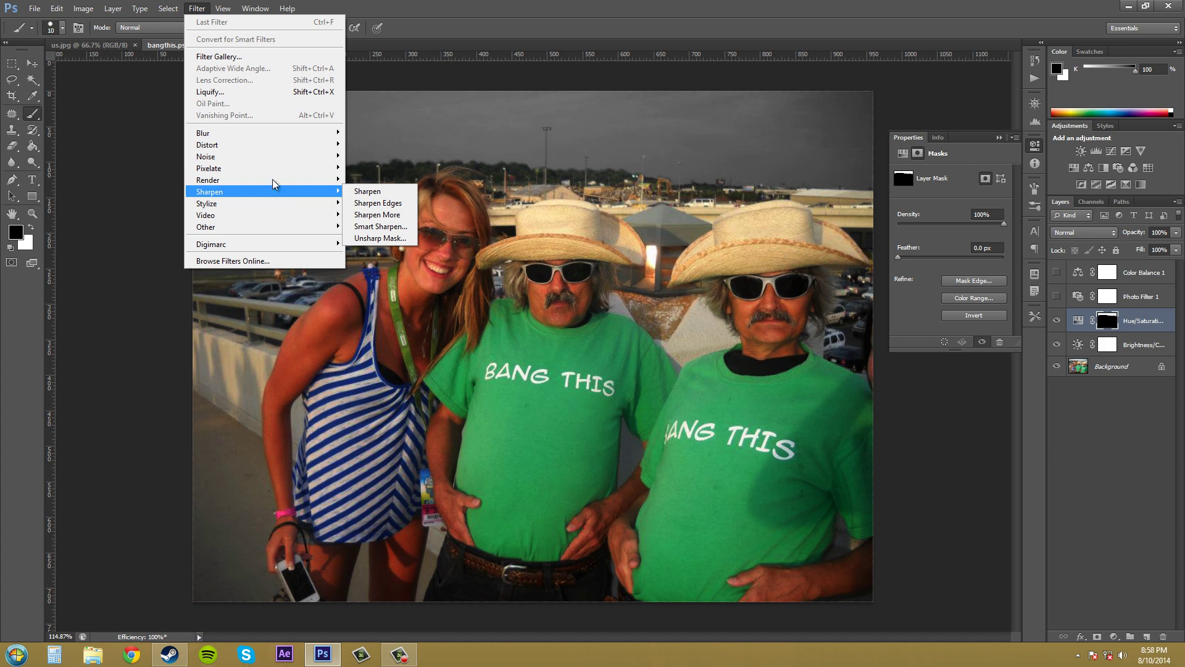
mouse_move(257, 134)
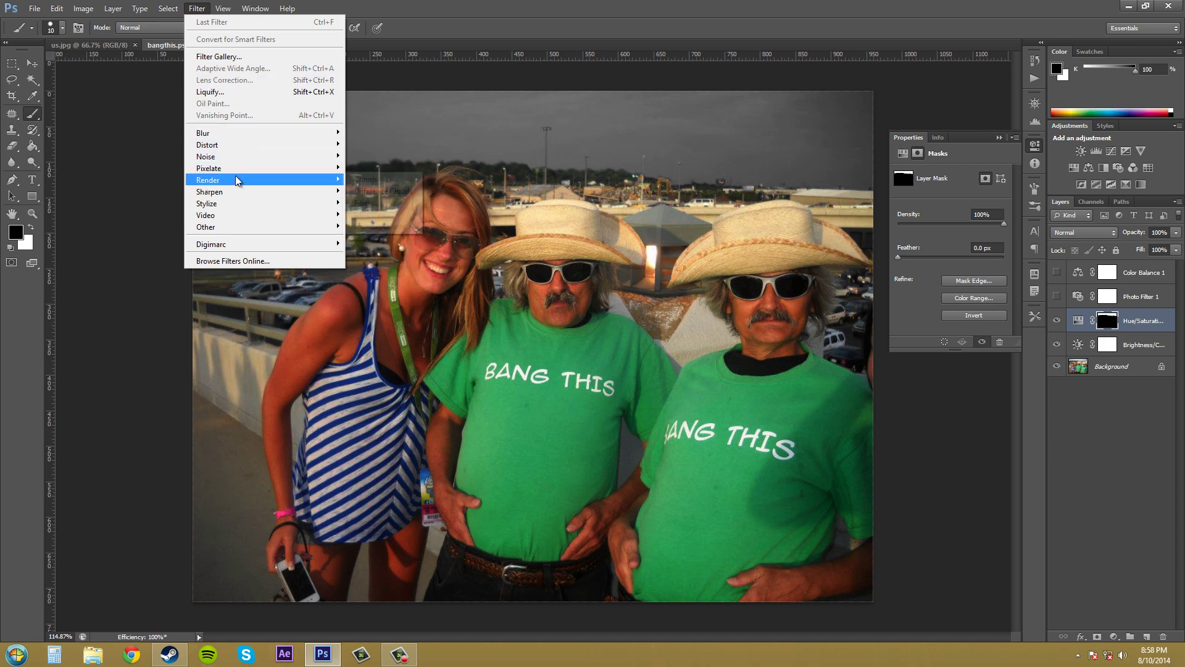
mouse_move(235, 170)
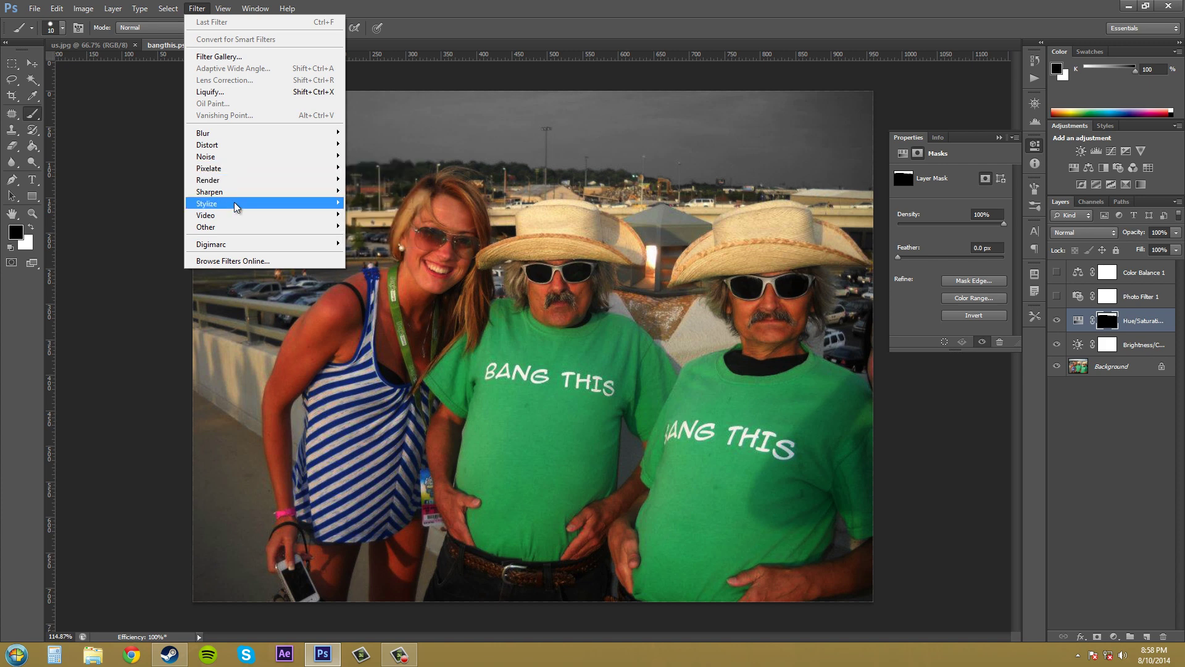
mouse_move(234, 202)
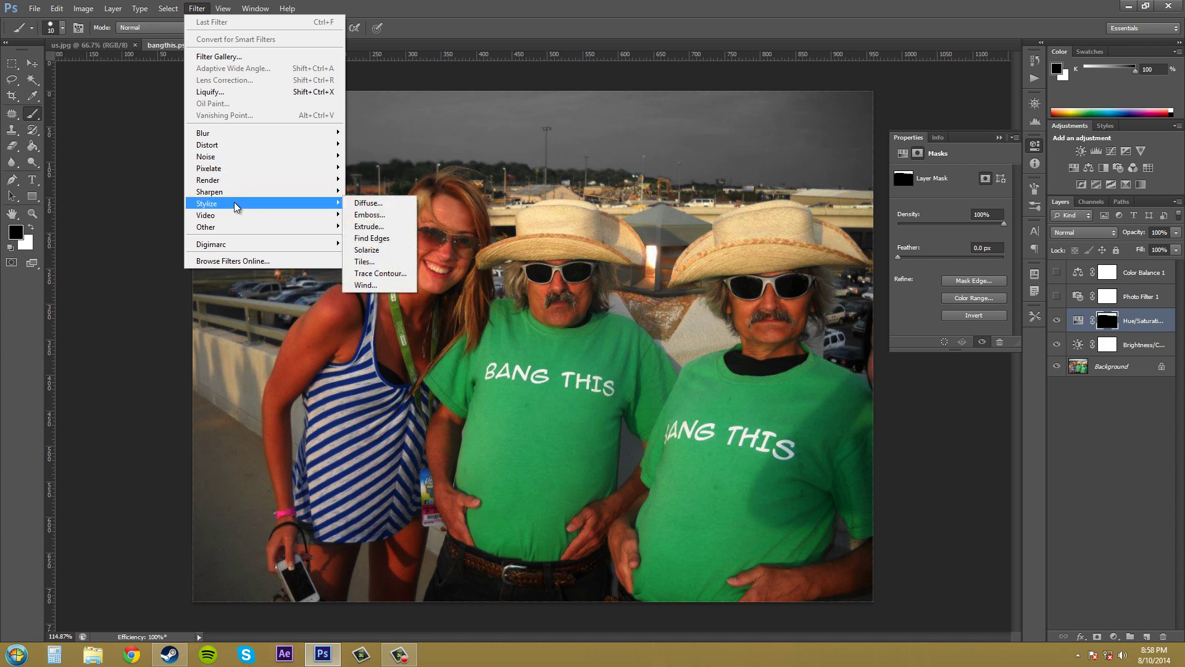